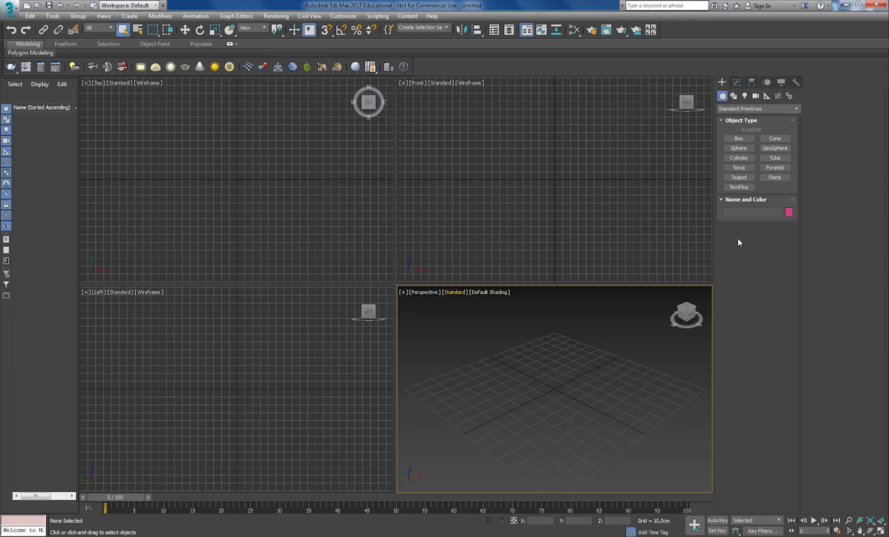
# - Look through the modification options and the geometry creation categories, including Extended Primitives and Compound Objects
pyautogui.click(735, 83)
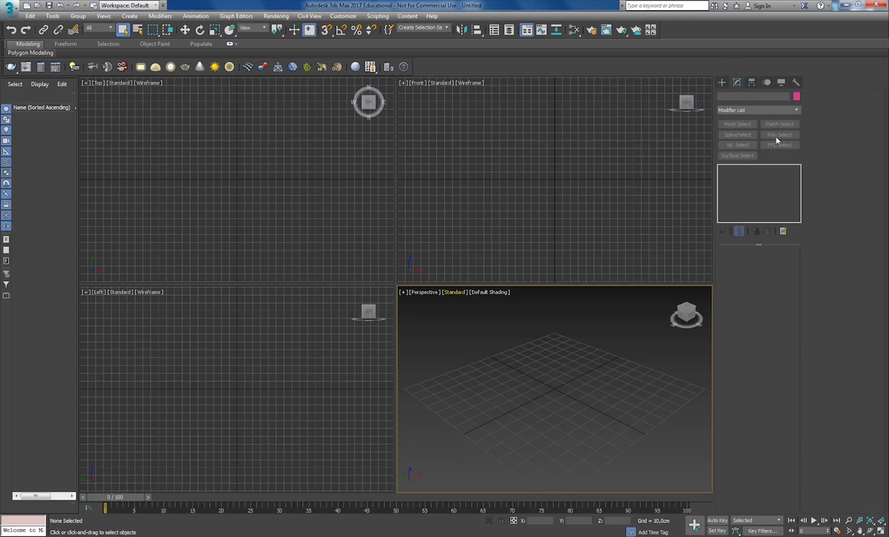
pyautogui.click(722, 82)
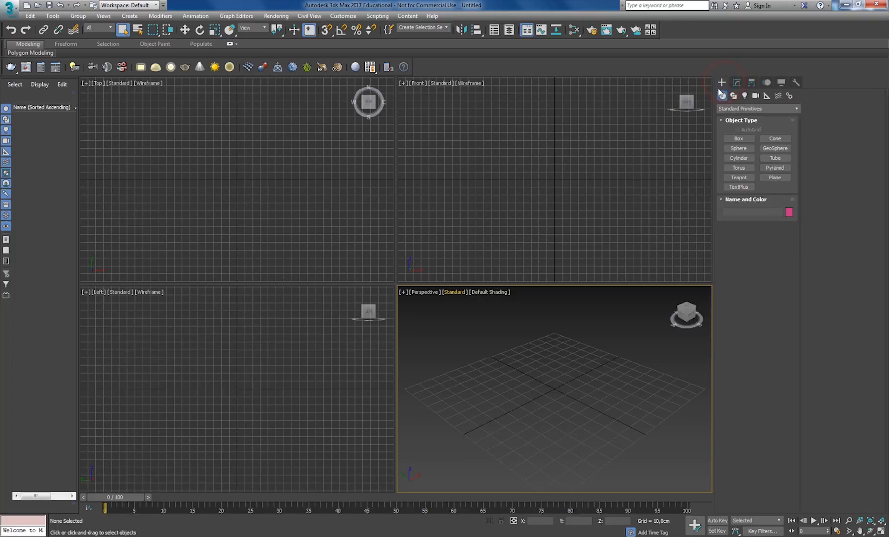
pyautogui.click(796, 109)
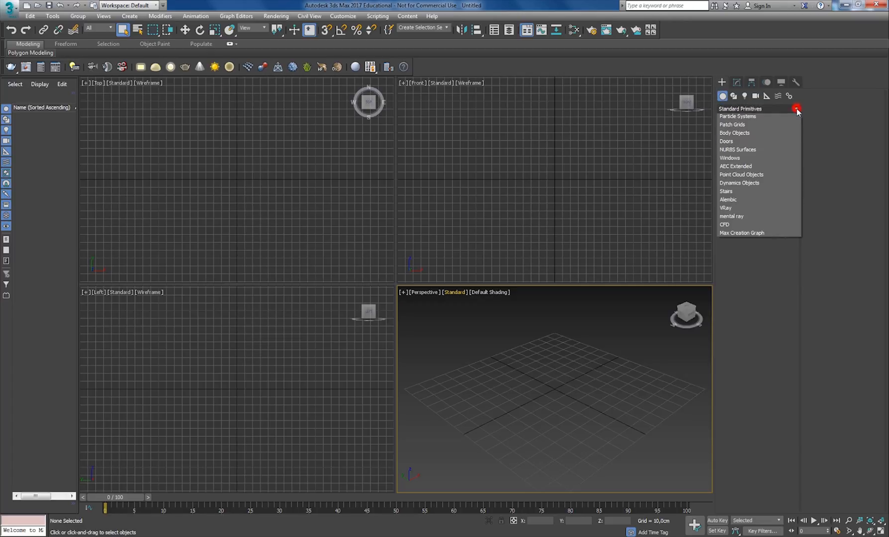
pyautogui.click(739, 128)
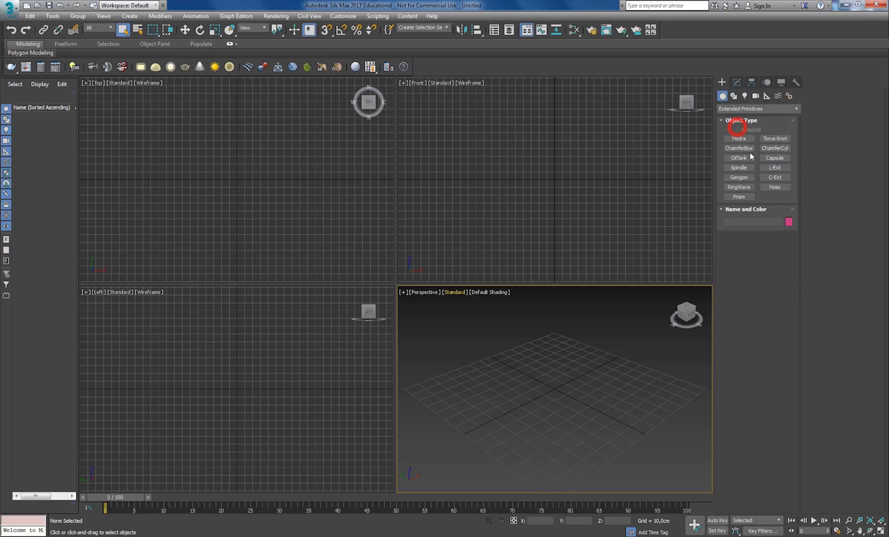
pyautogui.click(796, 109)
pyautogui.click(765, 135)
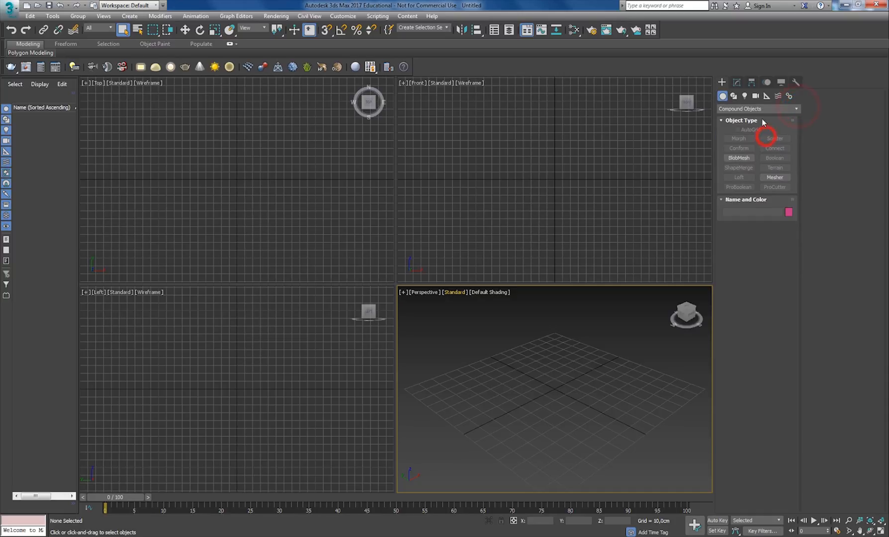
pyautogui.click(736, 83)
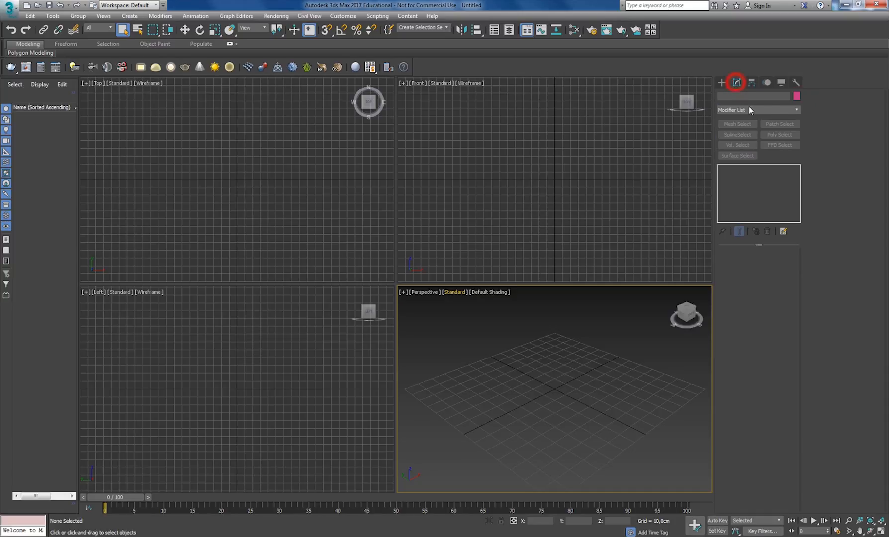
pyautogui.click(721, 83)
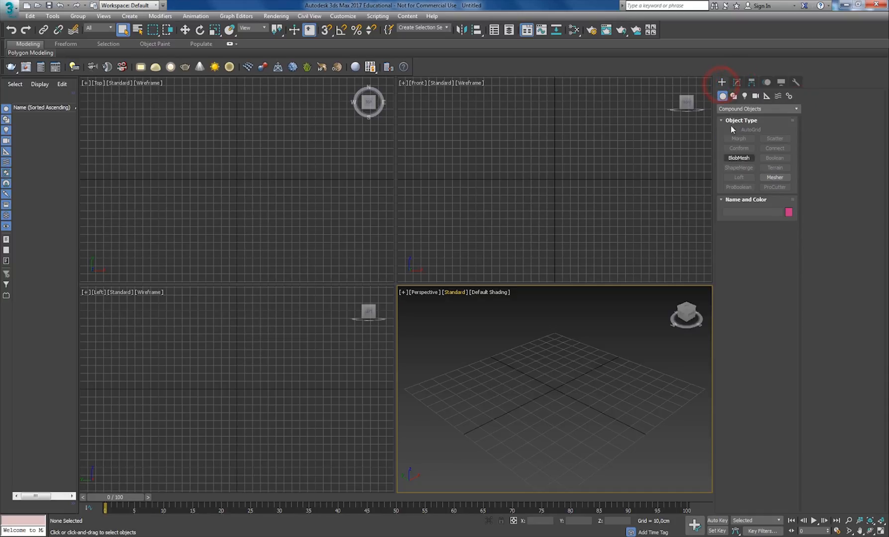
# - Create a standard Box primitive about 18 cm long, 43 cm wide and 32 cm high in the Perspective view
pyautogui.click(730, 110)
pyautogui.click(734, 119)
pyautogui.click(742, 141)
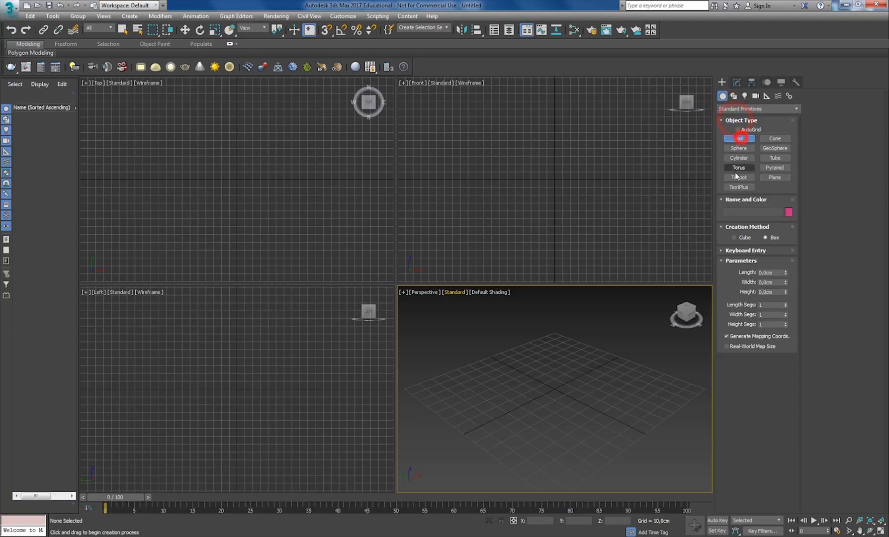
pyautogui.moveTo(505, 398); pyautogui.dragTo(571, 382)
pyautogui.click(561, 332)
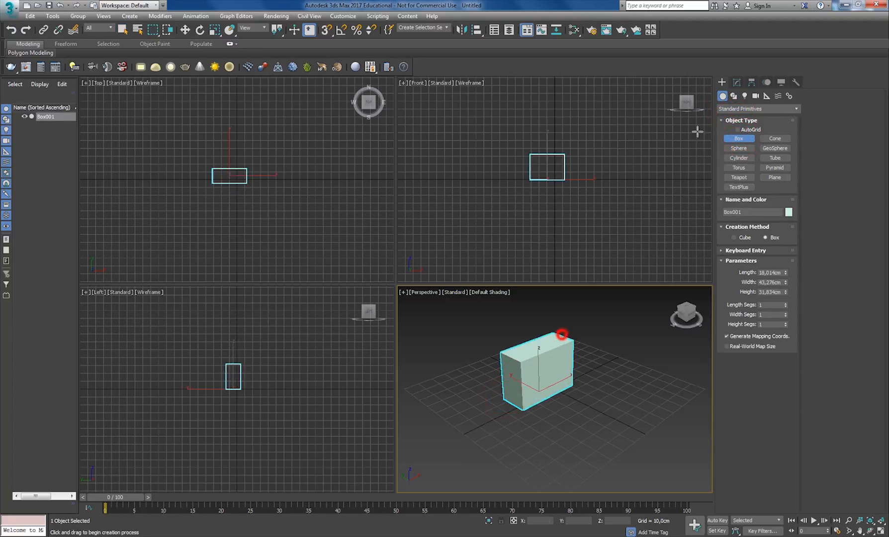
# - Browse the modifiers available for the box, from the world-space entries down to the last object-space entries
pyautogui.click(736, 83)
pyautogui.click(795, 109)
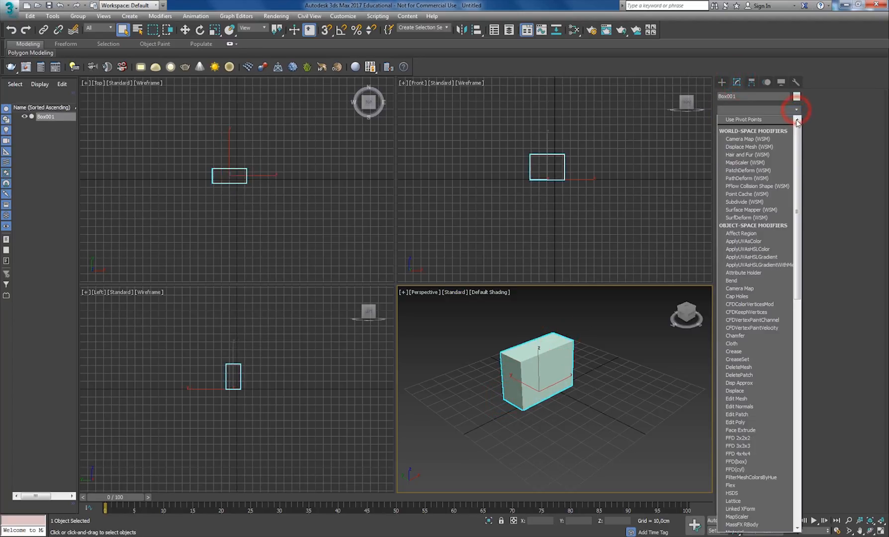
pyautogui.moveTo(796, 141); pyautogui.dragTo(793, 381)
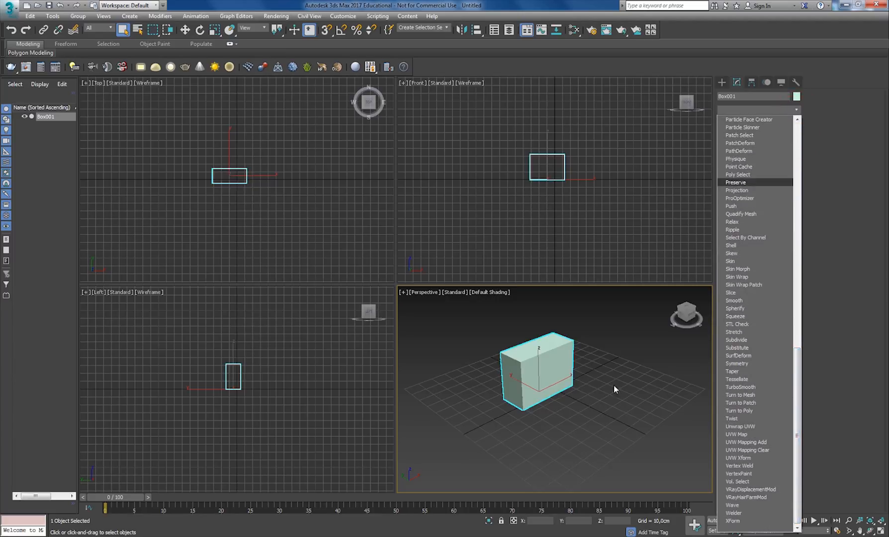
pyautogui.click(608, 397)
pyautogui.click(165, 16)
pyautogui.click(165, 16)
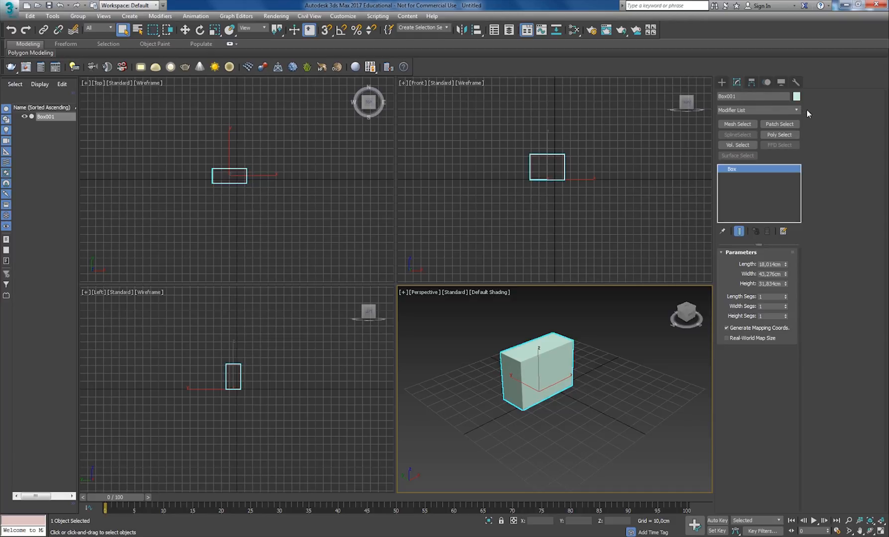
# - Look through the creation categories for shapes, lights and cameras
pyautogui.click(723, 81)
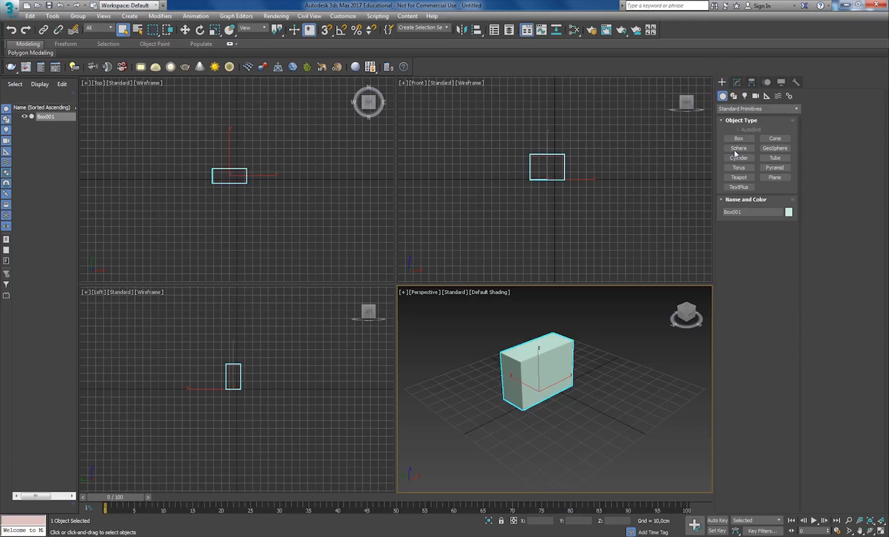
pyautogui.click(733, 96)
pyautogui.click(744, 96)
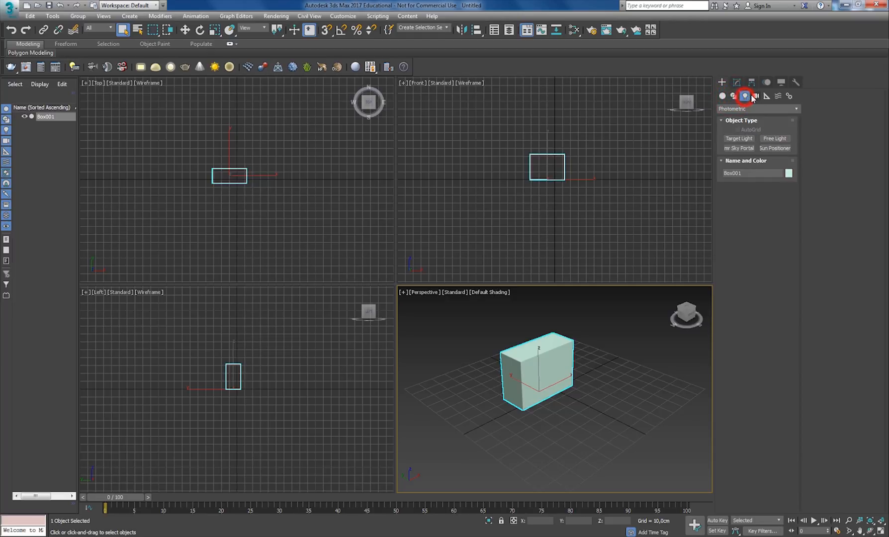
pyautogui.click(755, 97)
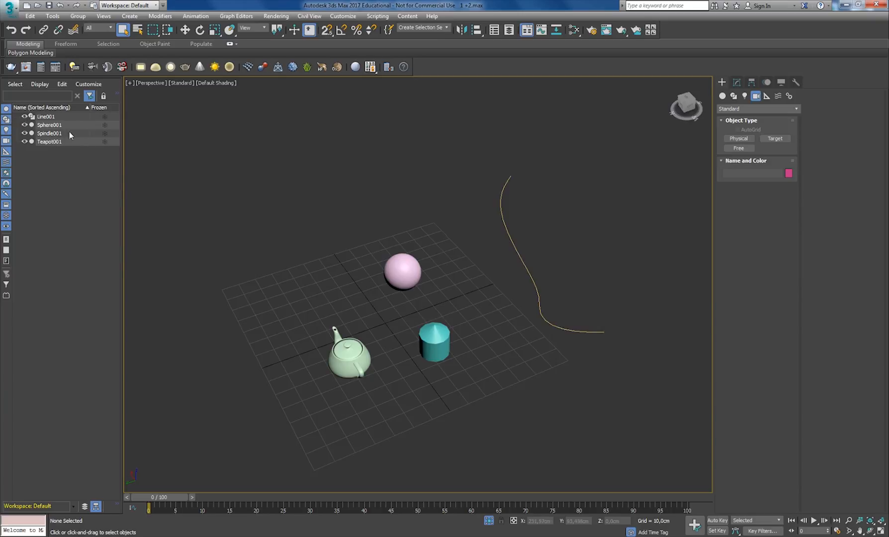
# - Hide the line, sphere and spindle individually from the scene list and make them visible again
pyautogui.moveTo(24, 118); pyautogui.dragTo(24, 131)
pyautogui.click(24, 125)
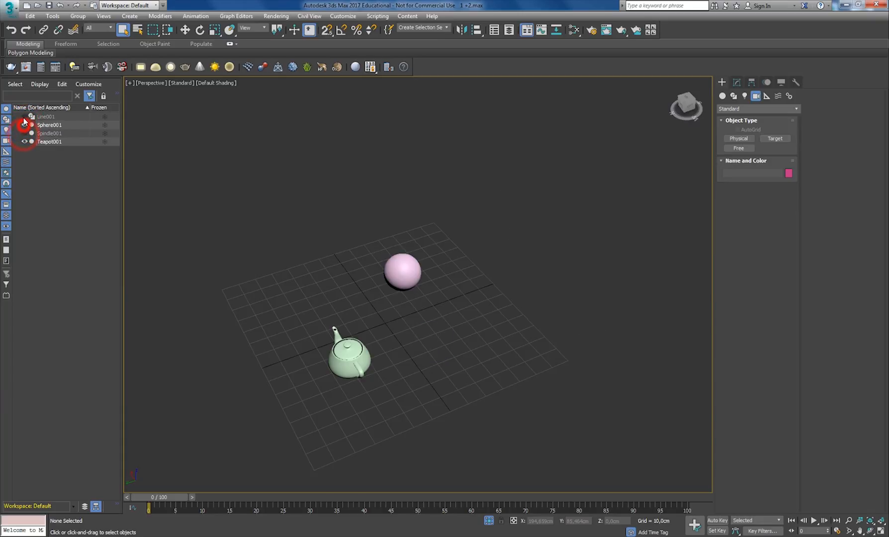
pyautogui.click(24, 116)
pyautogui.click(24, 125)
pyautogui.click(46, 116)
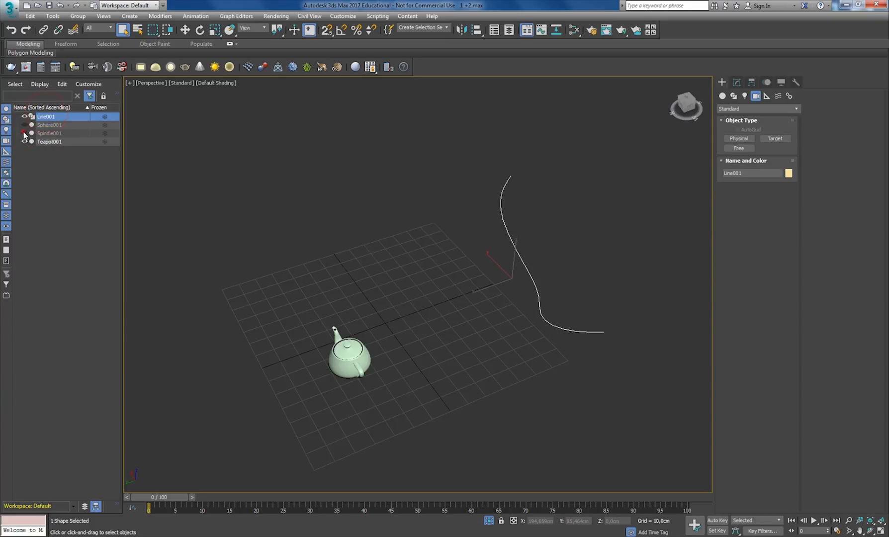
pyautogui.moveTo(24, 133); pyautogui.dragTo(24, 125)
# - Select the line, sphere and spindle together, freeze and unfreeze them, and clear the selection
pyautogui.click(50, 125)
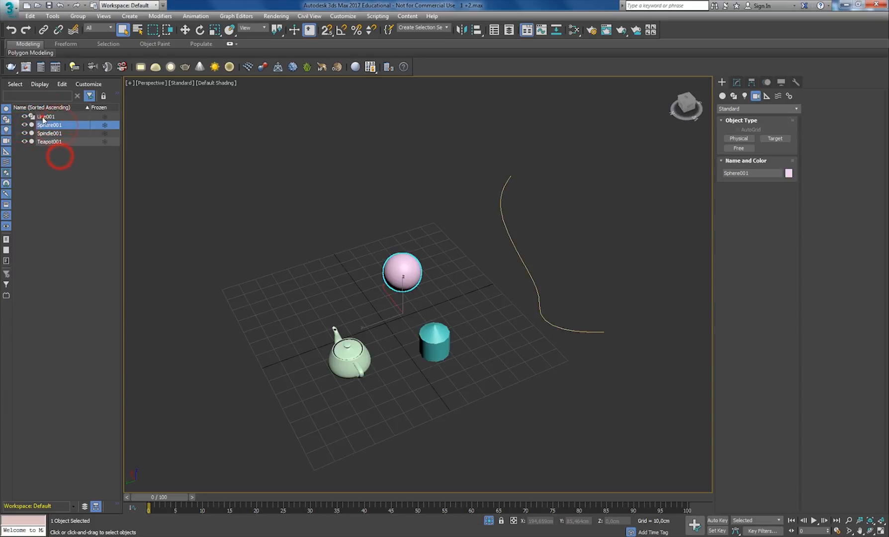
pyautogui.click(43, 116)
pyautogui.keyDown('shift'); pyautogui.click(49, 134); pyautogui.keyUp('shift')
pyautogui.click(106, 121)
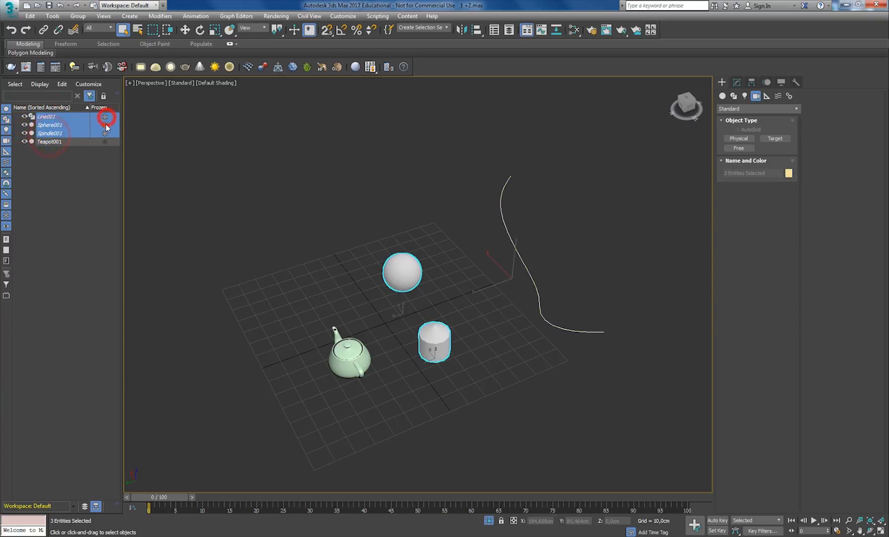
pyautogui.click(106, 120)
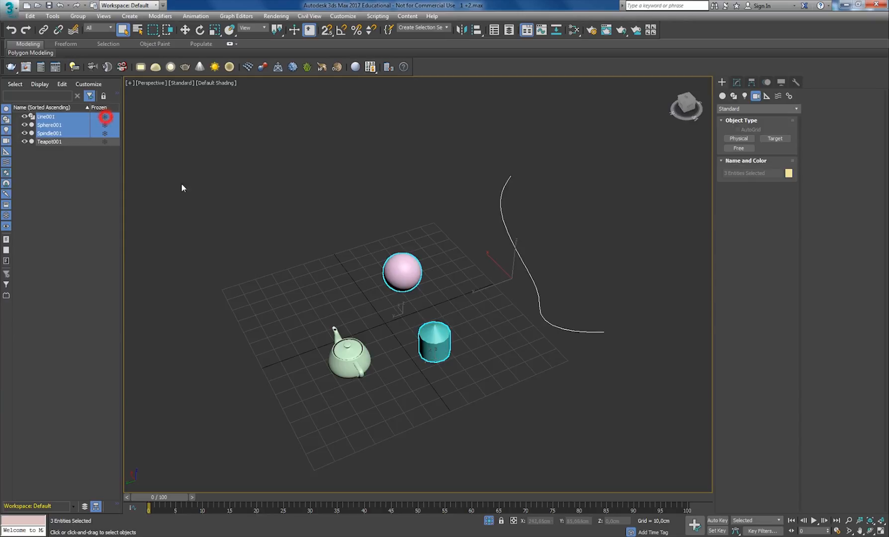
pyautogui.click(262, 166)
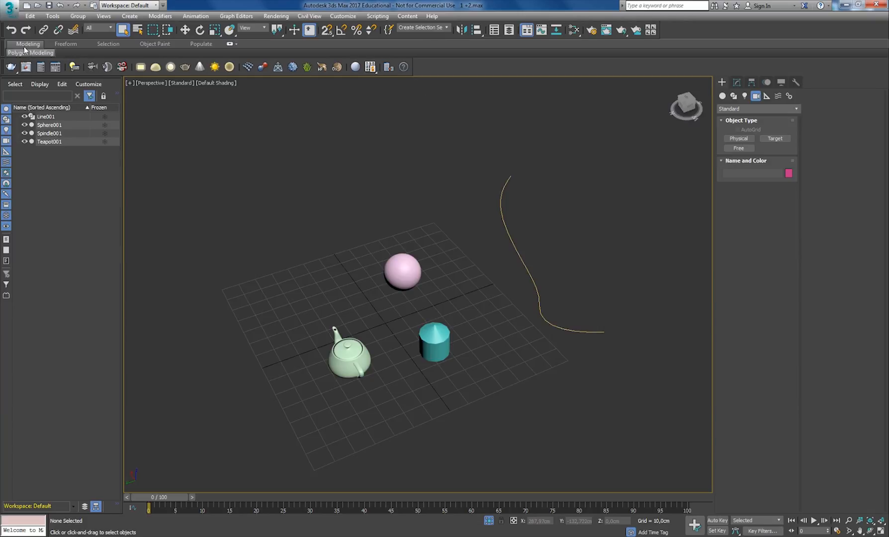
# - Expand the full ribbon and examine its Modeling, Freeform and Selection tools with the sphere and spindle selected
pyautogui.click(229, 44)
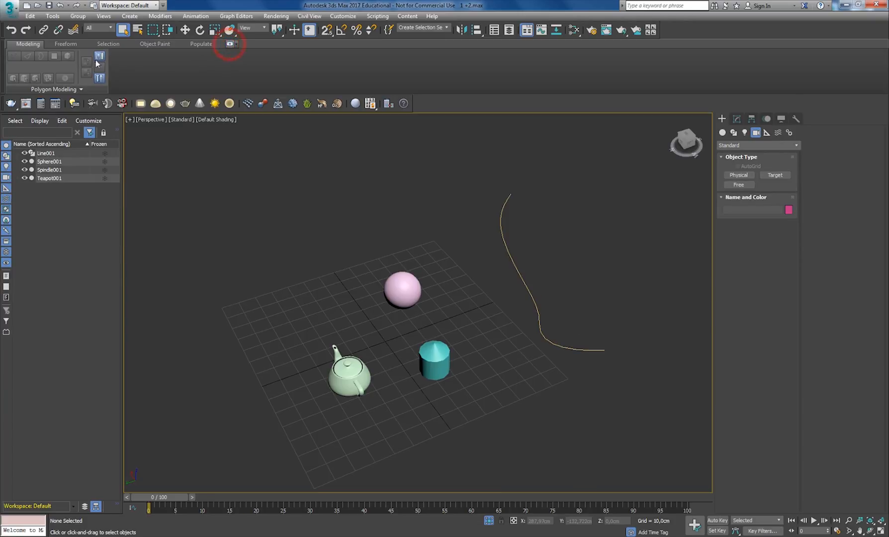
pyautogui.moveTo(462, 247); pyautogui.dragTo(377, 369)
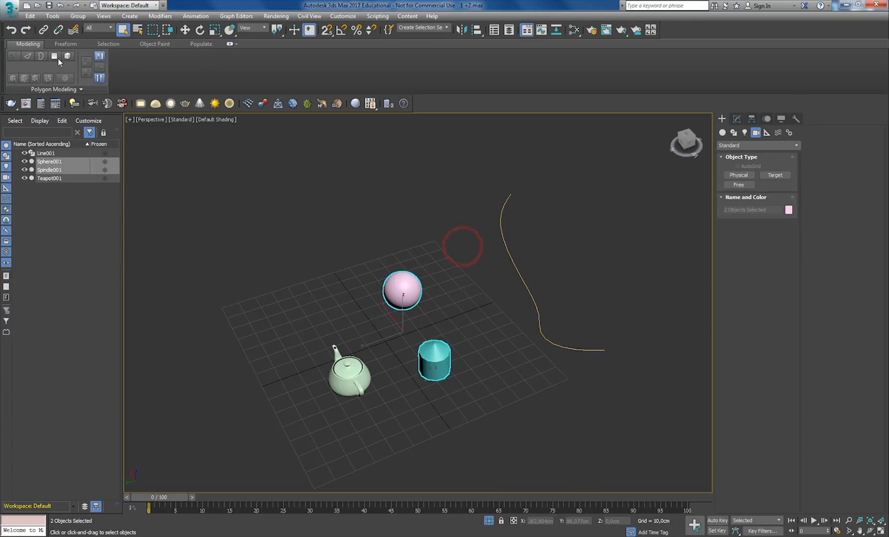
pyautogui.click(63, 45)
pyautogui.click(105, 44)
pyautogui.click(28, 43)
pyautogui.click(68, 44)
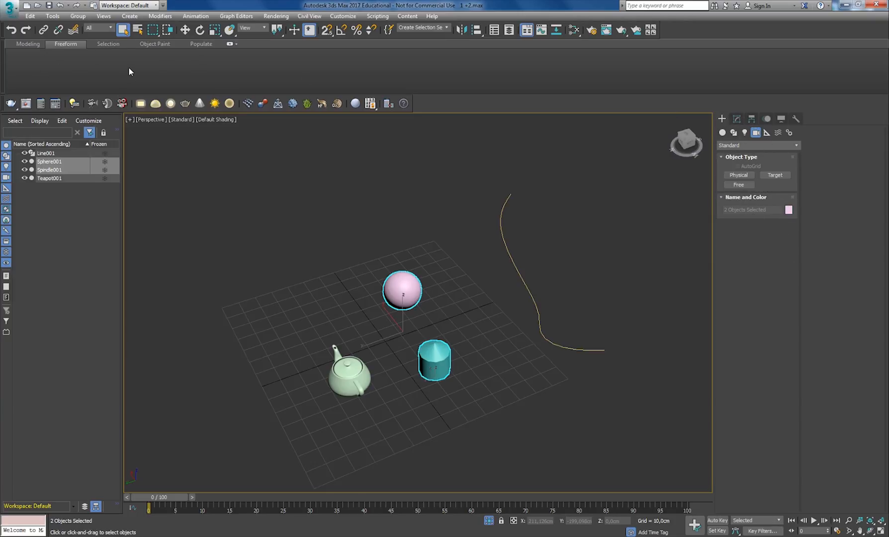
pyautogui.click(453, 198)
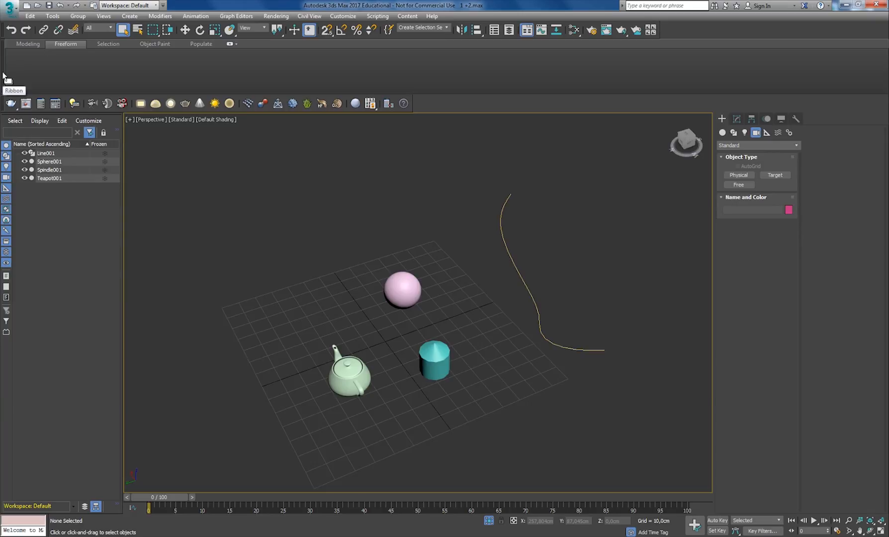
# - Collapse the ribbon, and undock the V-Ray toolbar and dock it back beneath the ribbon
pyautogui.moveTo(3, 74)
pyautogui.mouseDown()
pyautogui.moveTo(18, 66)
pyautogui.moveTo(5, 75)
pyautogui.mouseUp()
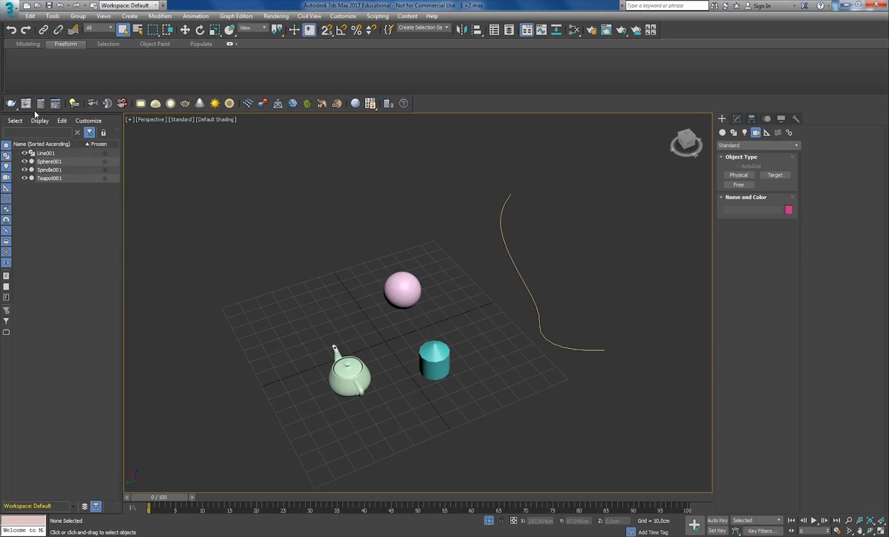
pyautogui.click(229, 44)
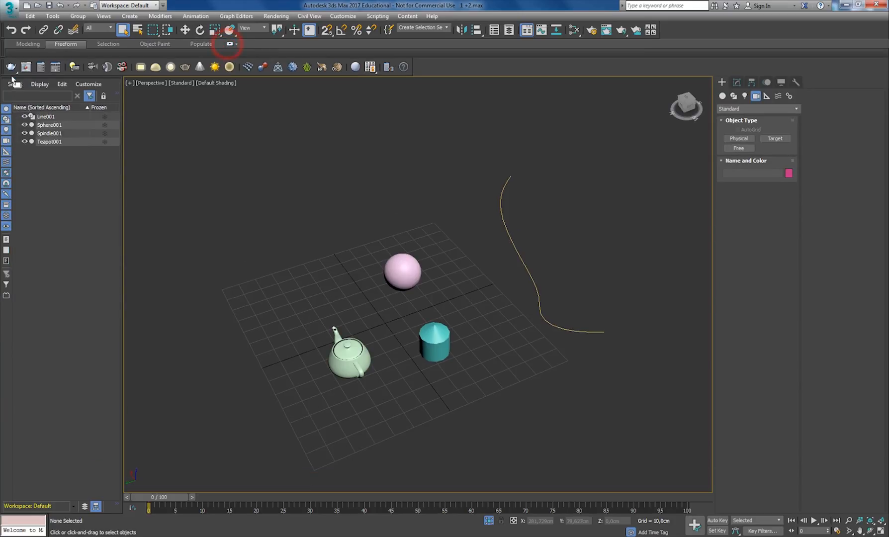
pyautogui.moveTo(2, 66); pyautogui.dragTo(224, 150)
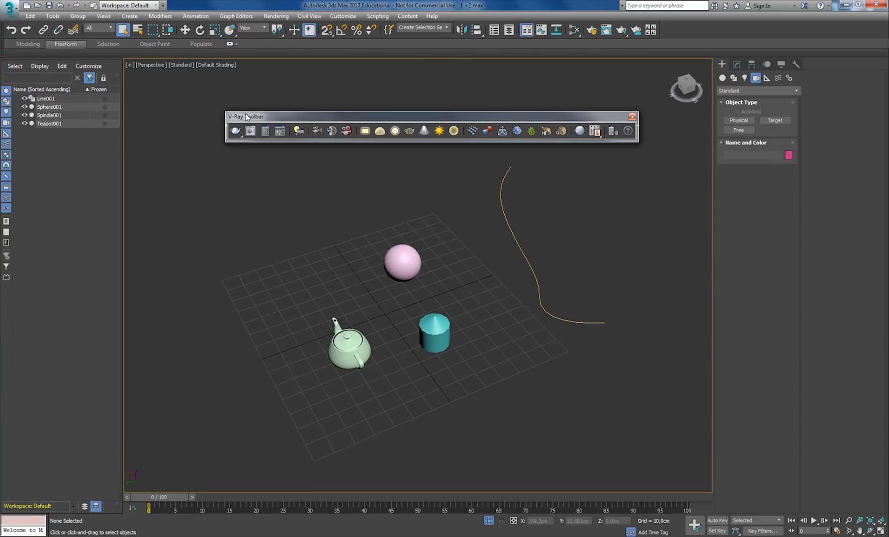
pyautogui.moveTo(246, 117); pyautogui.dragTo(26, 60)
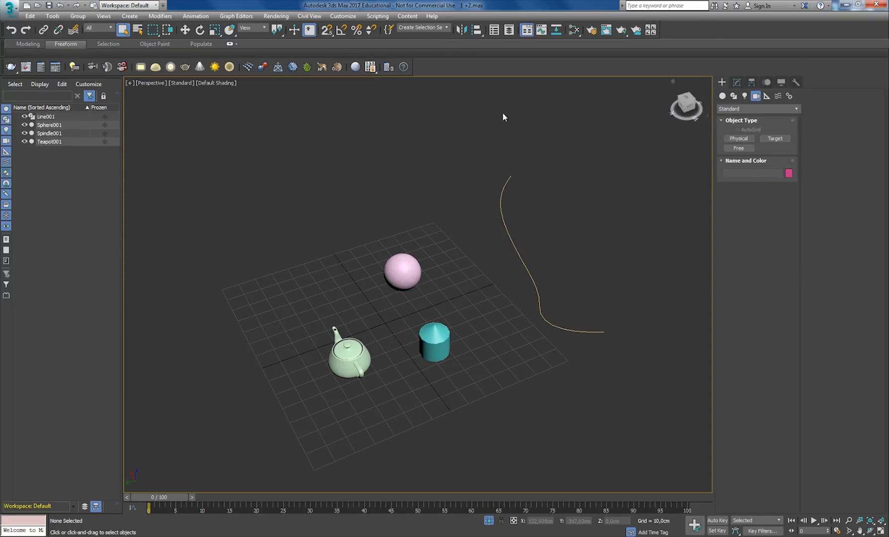
# - Show the four-viewport layout and resize the viewports so the shaded orthographic view with the grid is the largest
pyautogui.hotkey('alt', 'w')
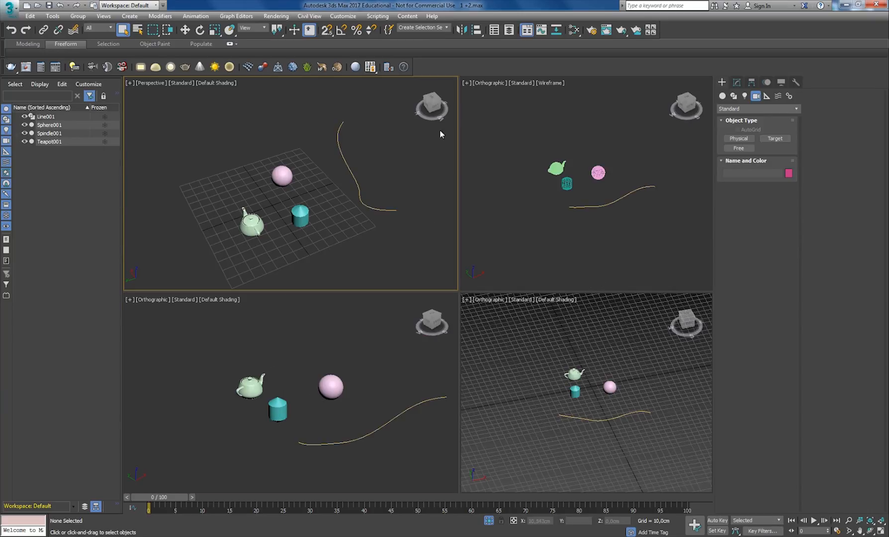
pyautogui.moveTo(459, 292); pyautogui.dragTo(239, 143)
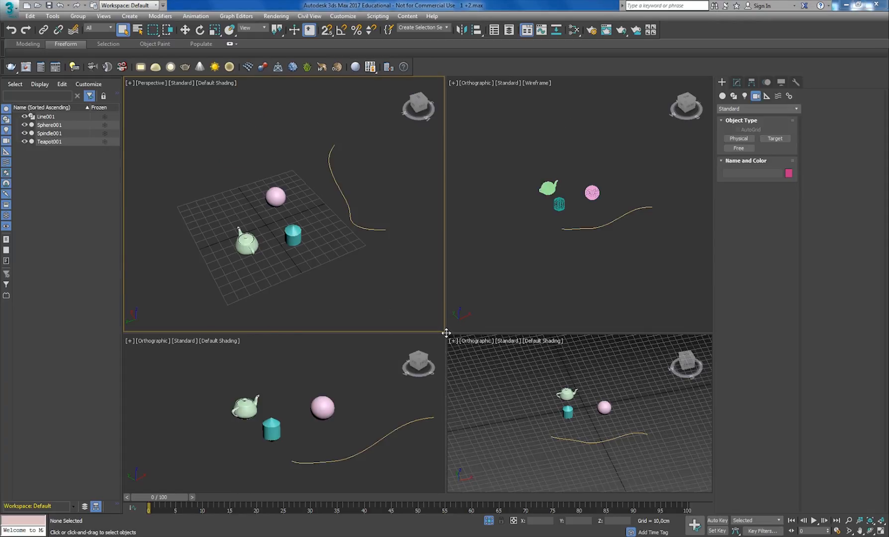
pyautogui.moveTo(445, 333); pyautogui.dragTo(402, 213)
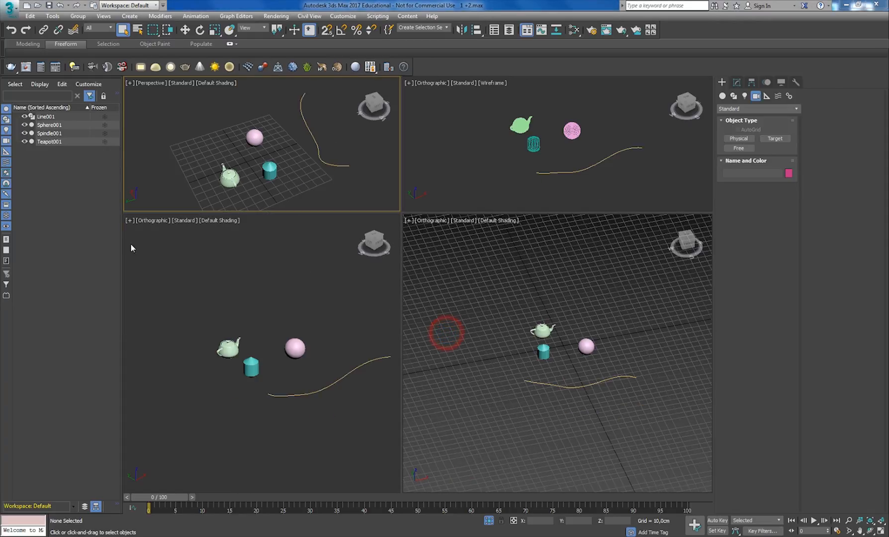
# - Narrow the Scene Explorer to widen the viewports, and try to resize the command panel
pyautogui.moveTo(121, 243); pyautogui.dragTo(85, 221)
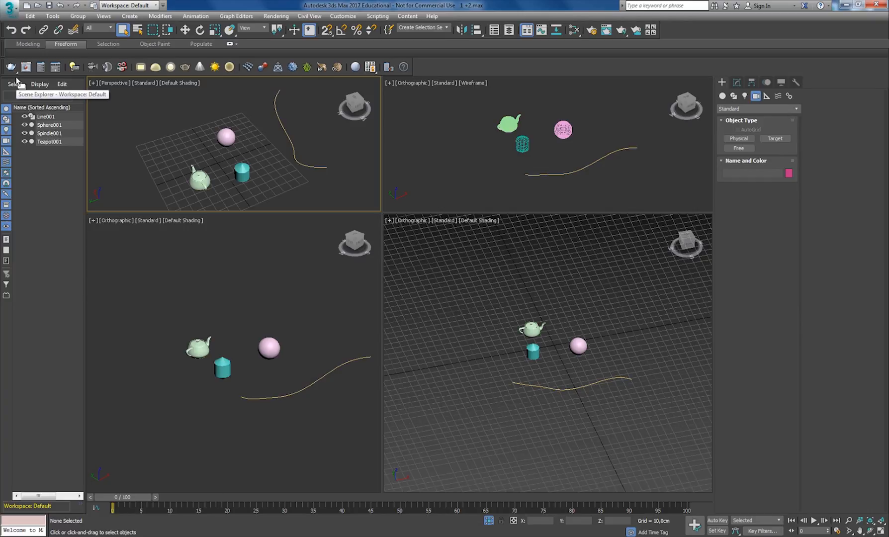
pyautogui.moveTo(16, 78)
pyautogui.mouseDown()
pyautogui.moveTo(66, 86)
pyautogui.moveTo(15, 84)
pyautogui.mouseUp()
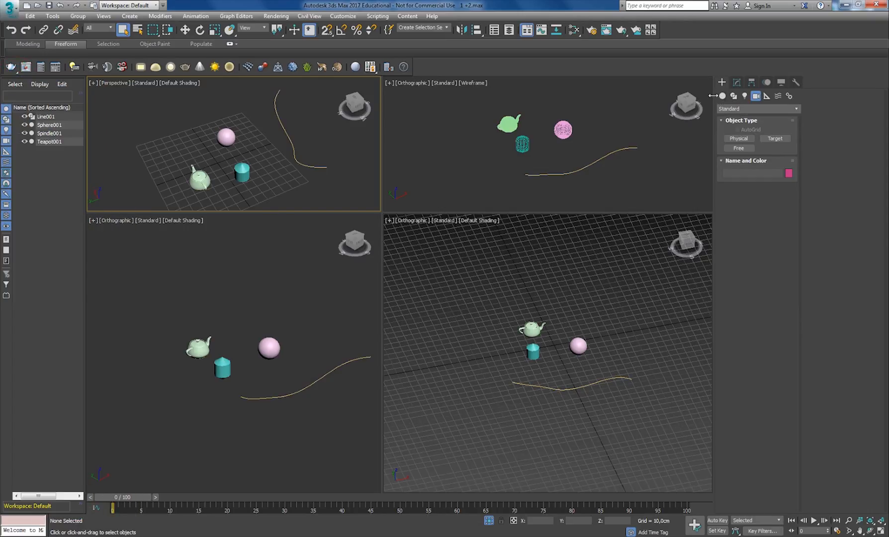
pyautogui.click(627, 272)
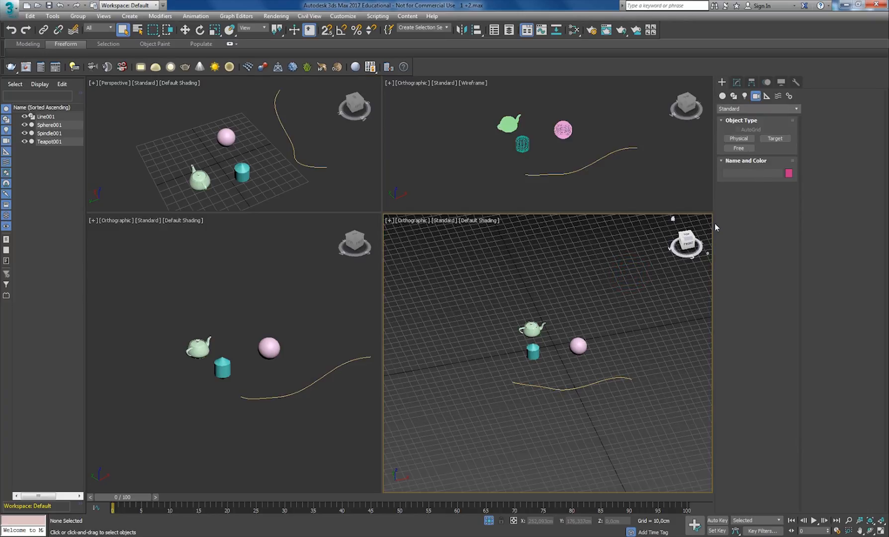
pyautogui.moveTo(714, 223); pyautogui.dragTo(735, 232)
pyautogui.click(532, 351)
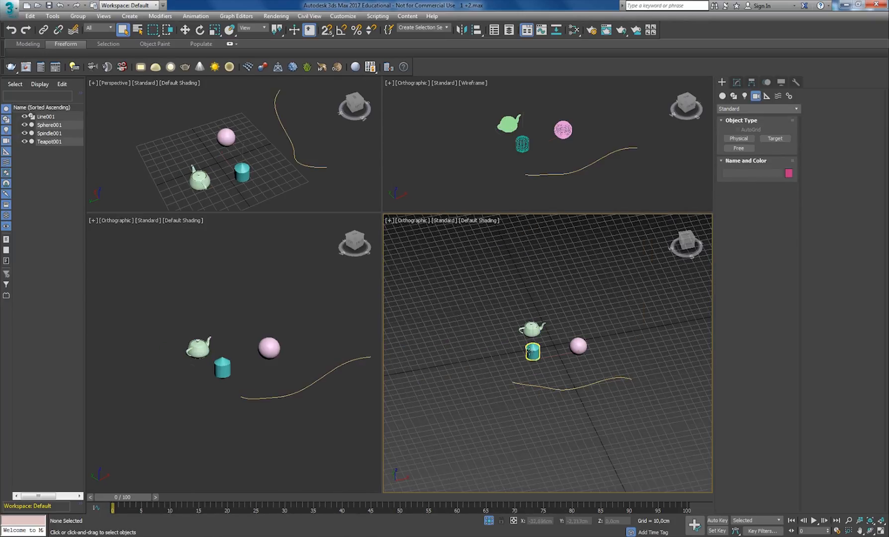
# - Select the teal spindle and add an Edit Poly modifier to it
pyautogui.click(736, 83)
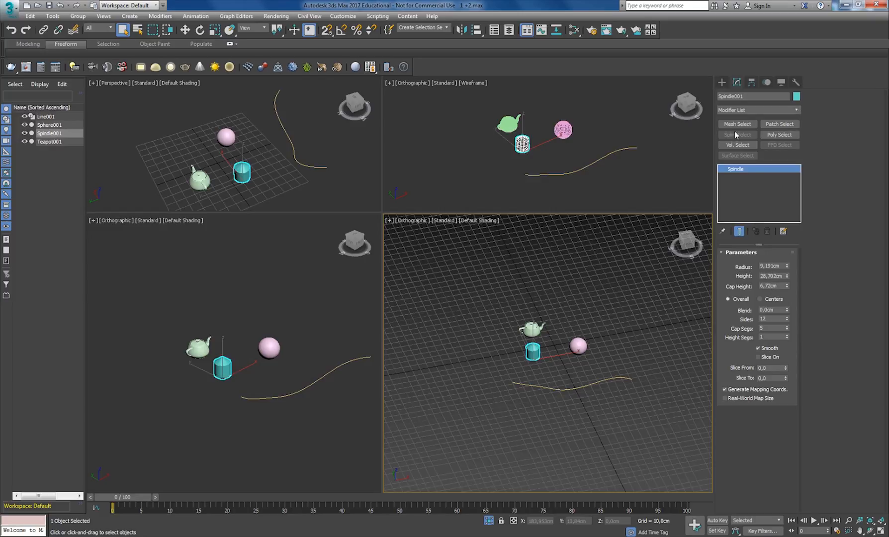
pyautogui.click(796, 111)
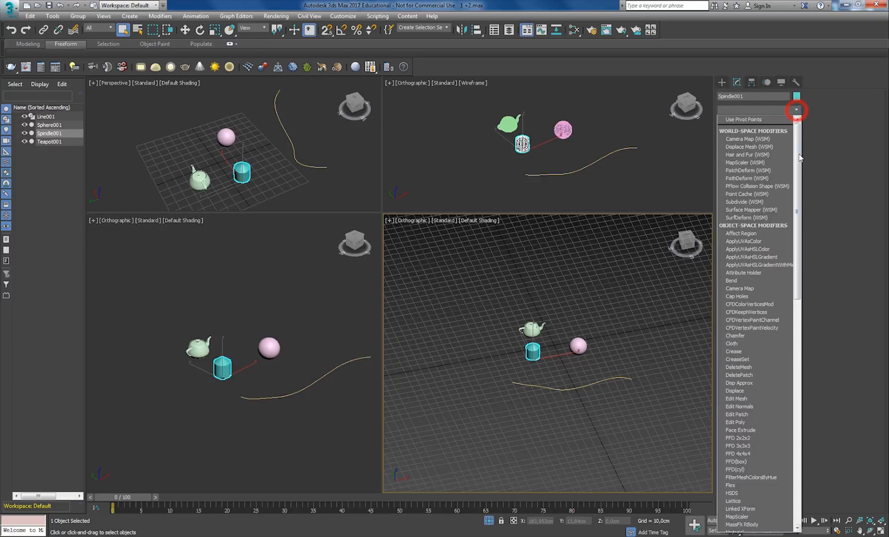
pyautogui.moveTo(799, 157); pyautogui.dragTo(808, 231)
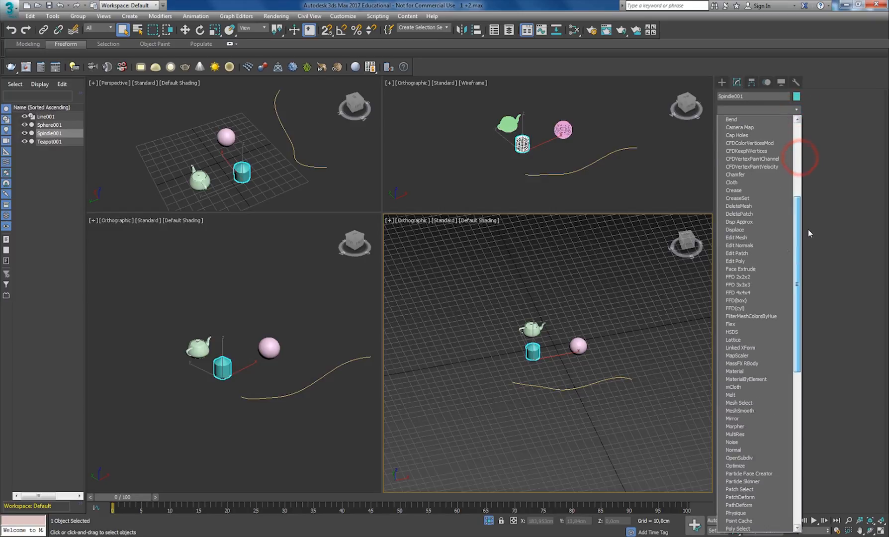
pyautogui.click(735, 261)
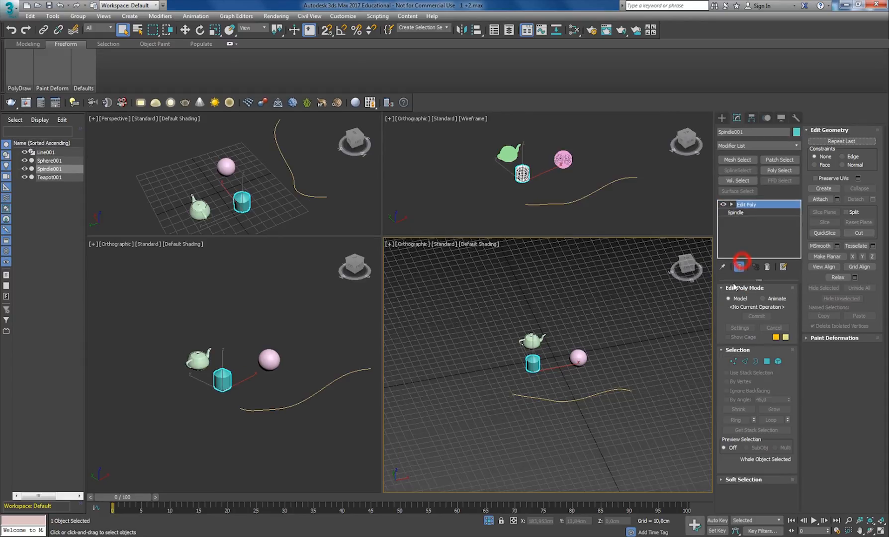
# - Expand the Soft Selection rollout and widen the command panel to three columns so all Edit Poly rollouts fit
pyautogui.click(721, 479)
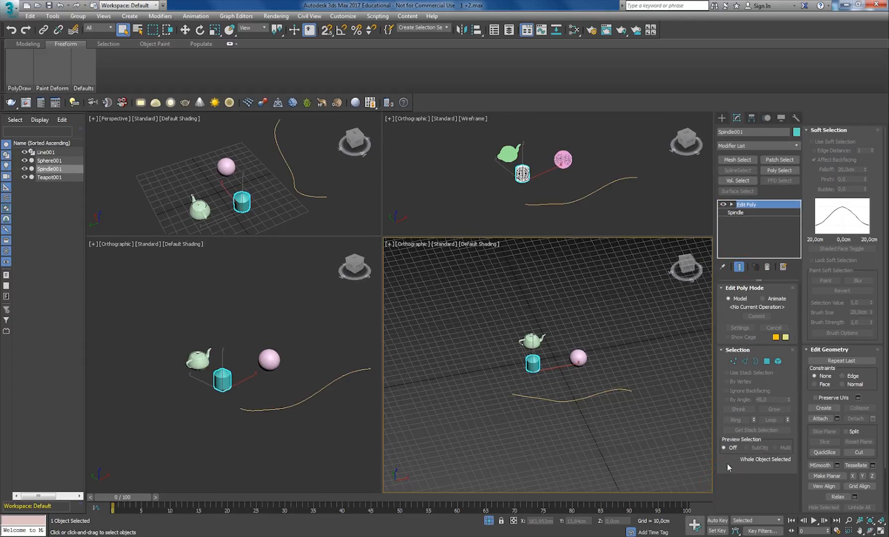
pyautogui.scroll(-3, 853, 459)
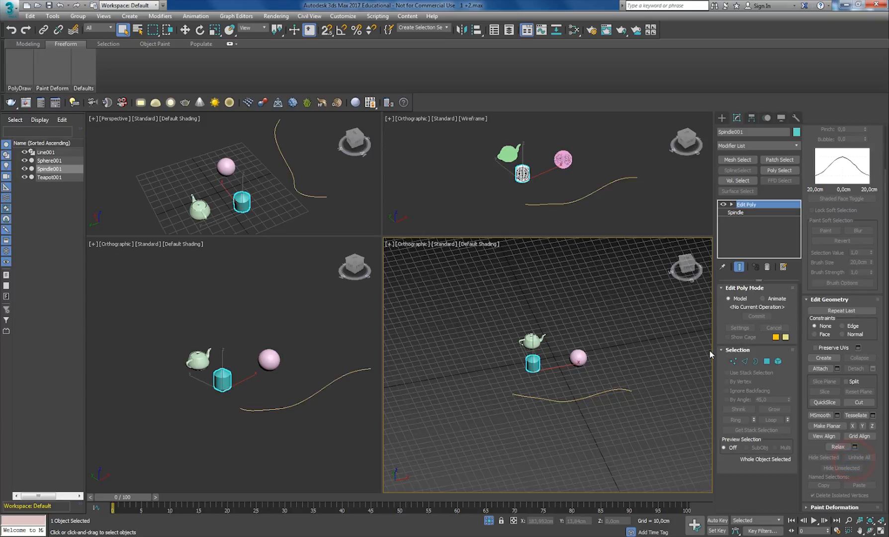
pyautogui.moveTo(713, 351); pyautogui.dragTo(642, 351)
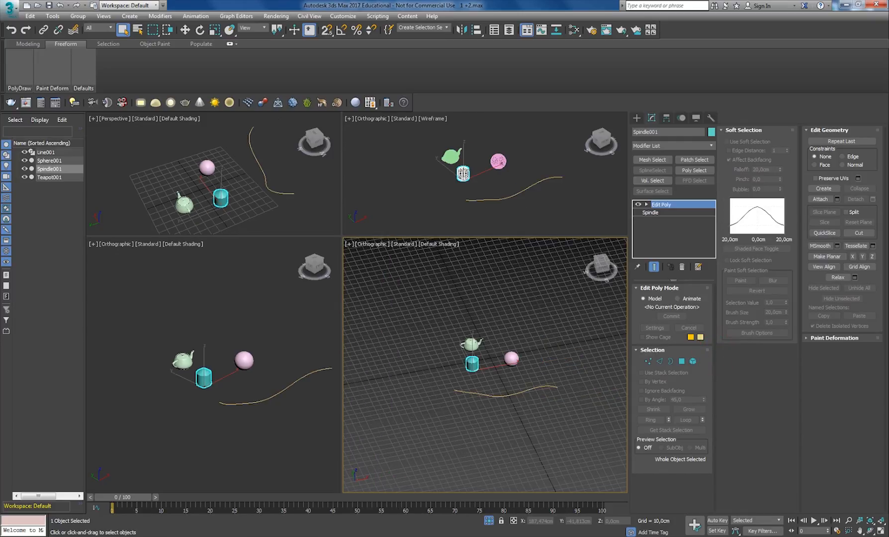
# - Narrow the command panel to one column to examine the stacked Edit Poly rollouts, and widen it back to three columns
pyautogui.moveTo(629, 358); pyautogui.dragTo(806, 361)
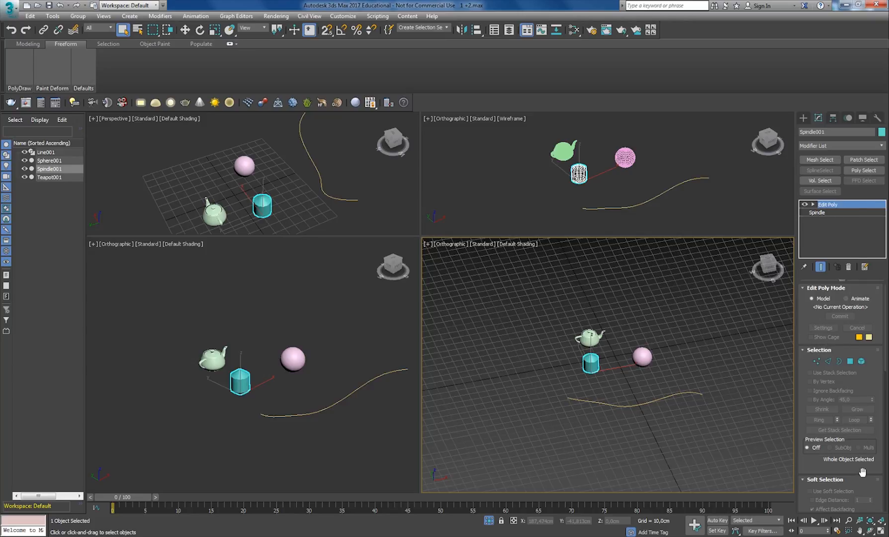
pyautogui.scroll(-8, 857, 470)
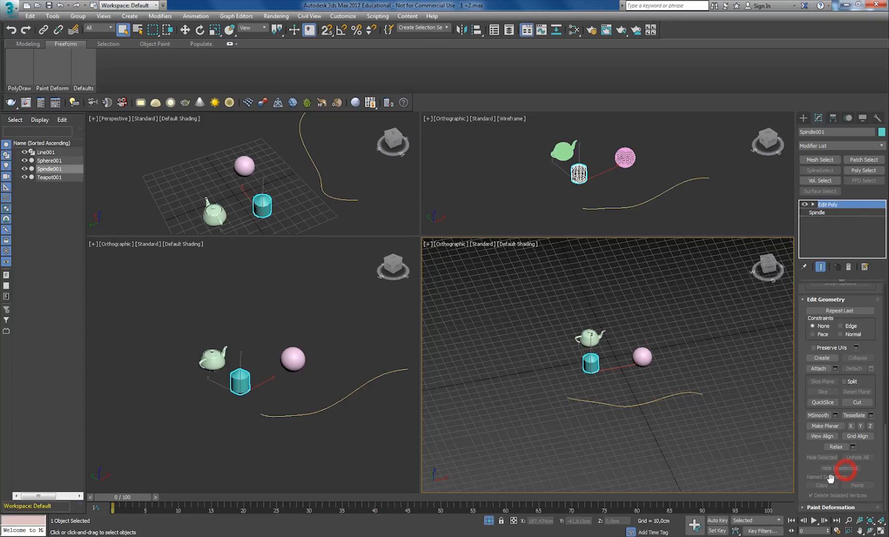
pyautogui.moveTo(795, 359); pyautogui.dragTo(694, 358)
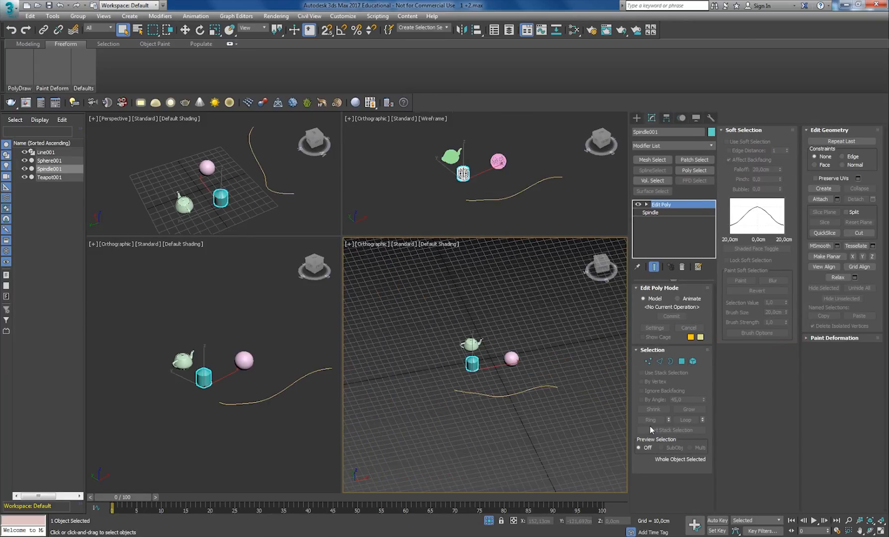